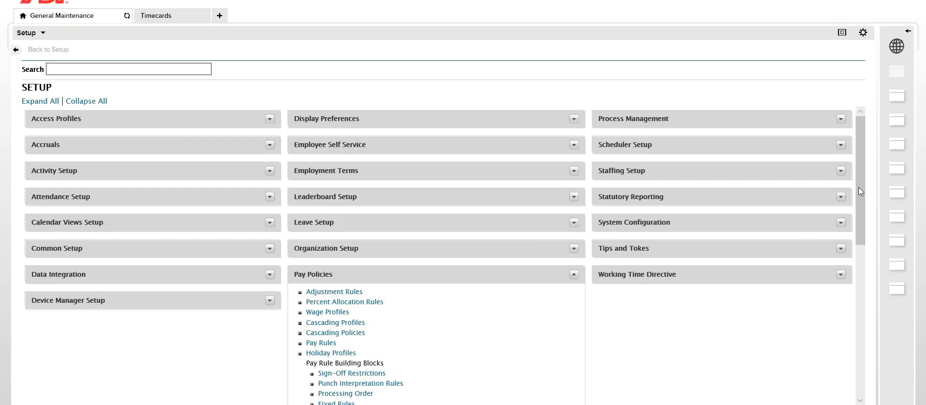
Look through the Pay Policies section of Setup down to the work rule building blocks and pay codes.
scroll(855, 238, "down", 3)
scroll(851, 219, "up", 2)
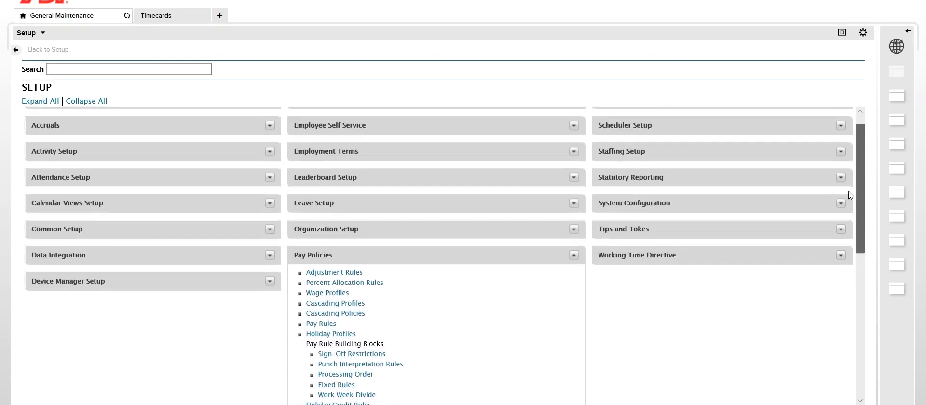
scroll(848, 250, "down", 7)
scroll(845, 286, "down", 5)
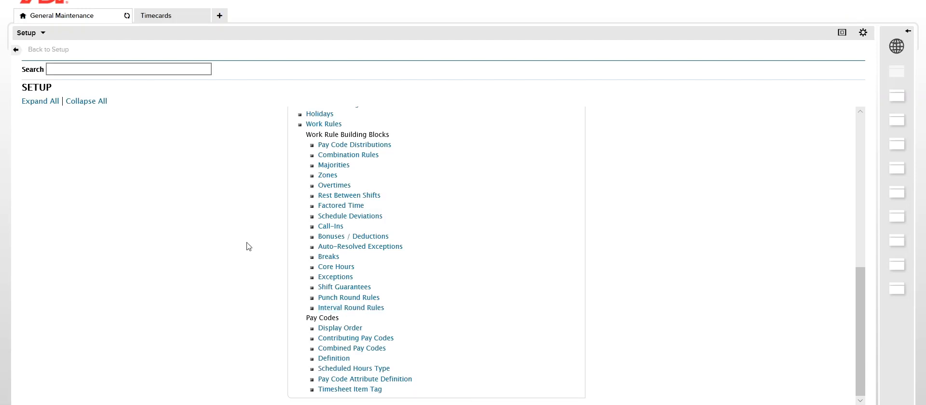
In the employee's timecard, enter a 9:07AM in-punch and a 5:25PM out-punch for Mon 11/30, and calculate the totals.
left_click(173, 19)
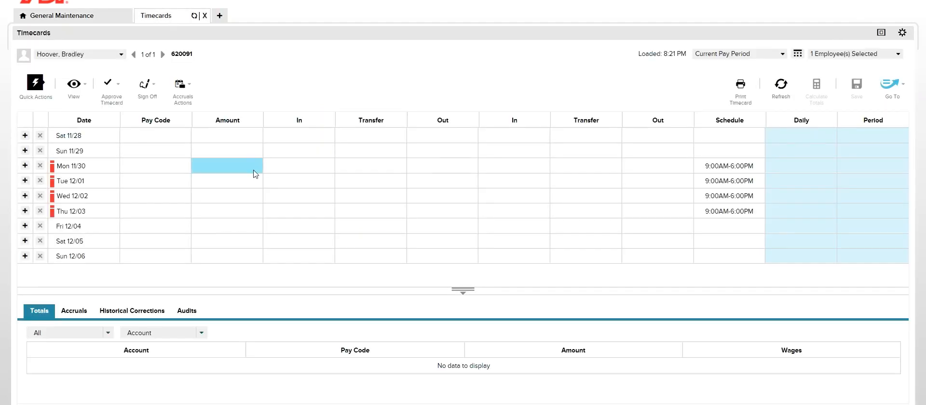
left_click(309, 168)
type("907")
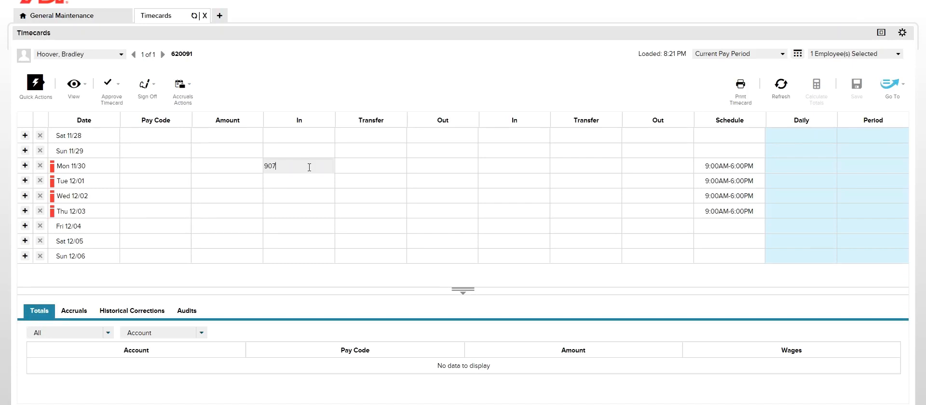
left_click(451, 168)
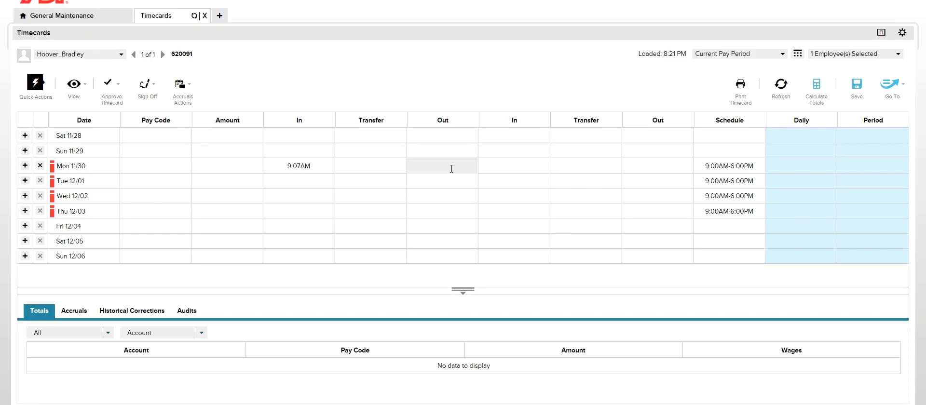
type("525p")
left_click(641, 74)
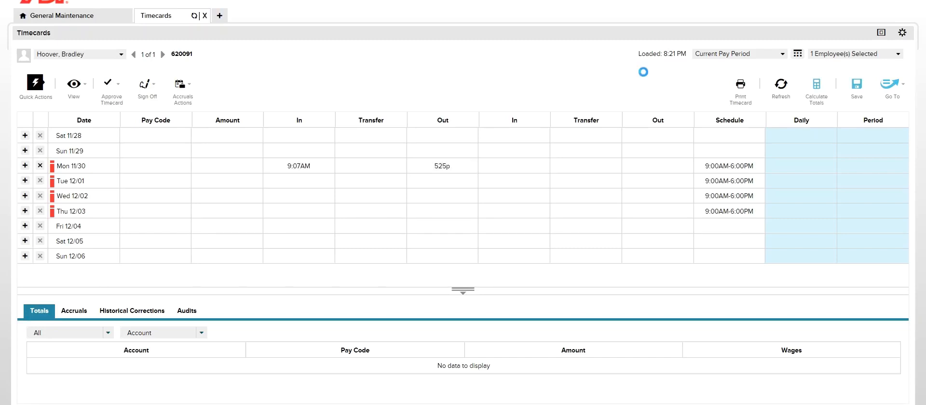
left_click(822, 94)
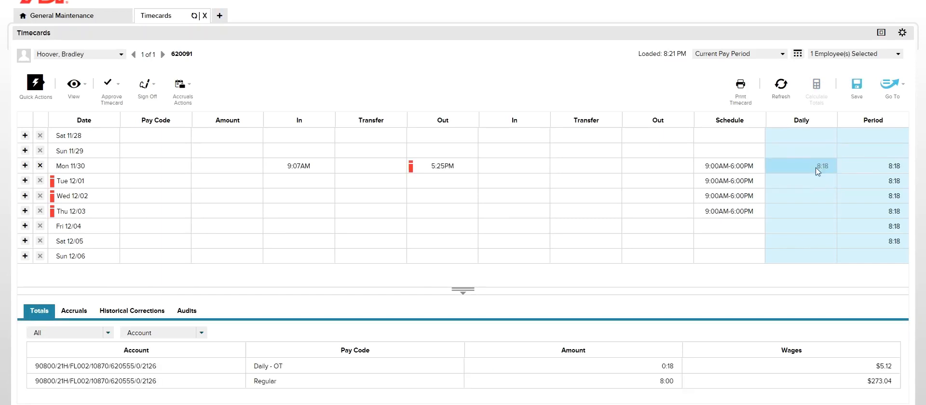
left_click_drag(531, 290, 549, 401)
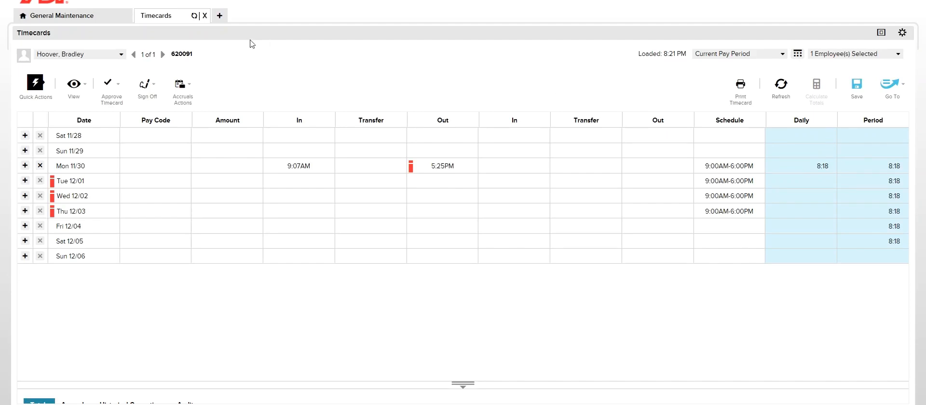
Open the 15-7 interval round rule in Setup and compare its settings with the Mon 11/30 punches in the timecard.
left_click(93, 19)
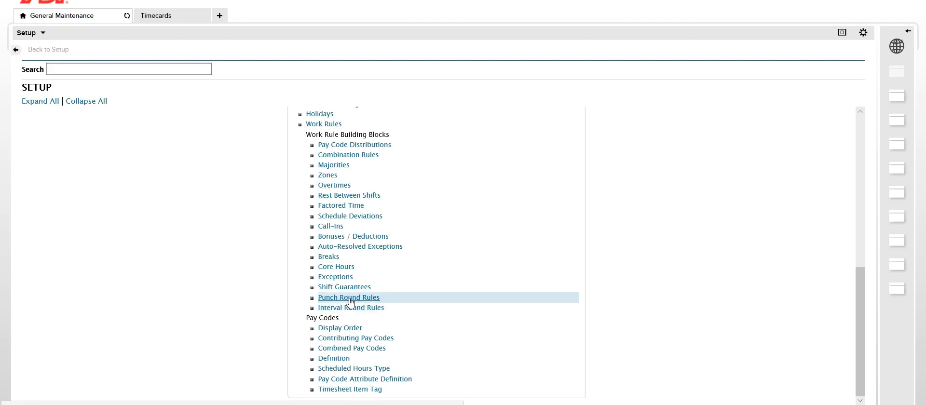
left_click(351, 309)
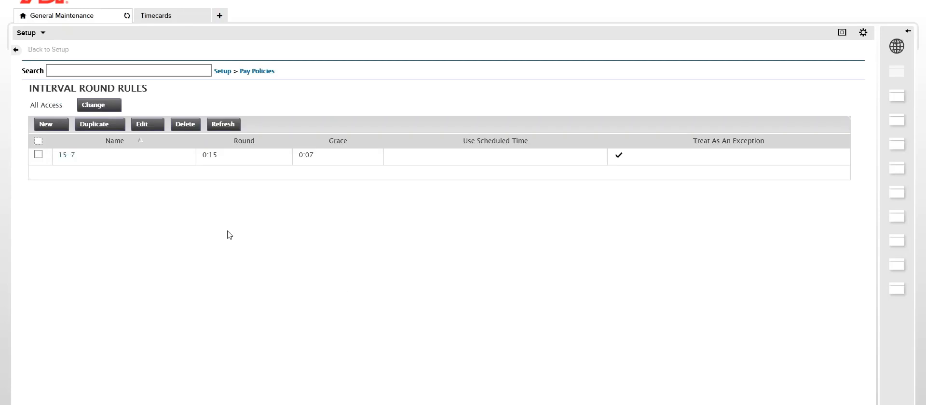
left_click(66, 155)
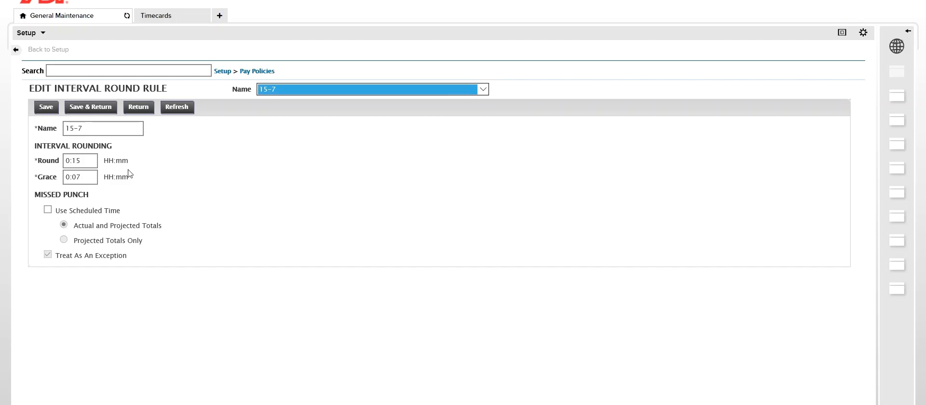
left_click(94, 129)
triple_click(94, 129)
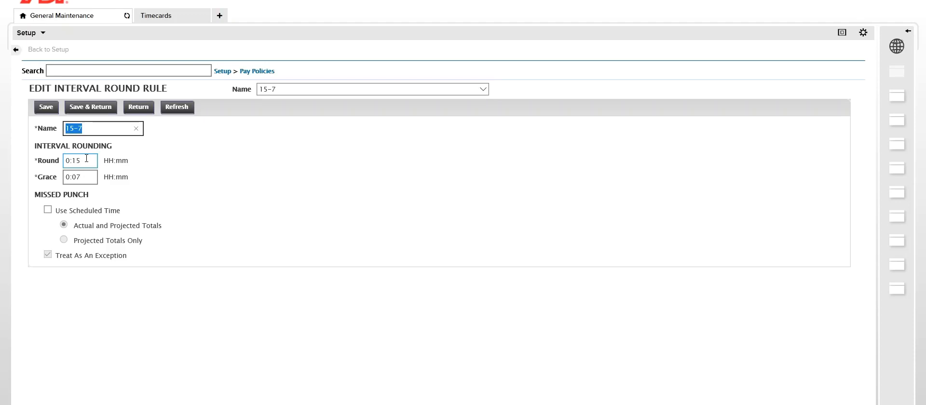
left_click(161, 19)
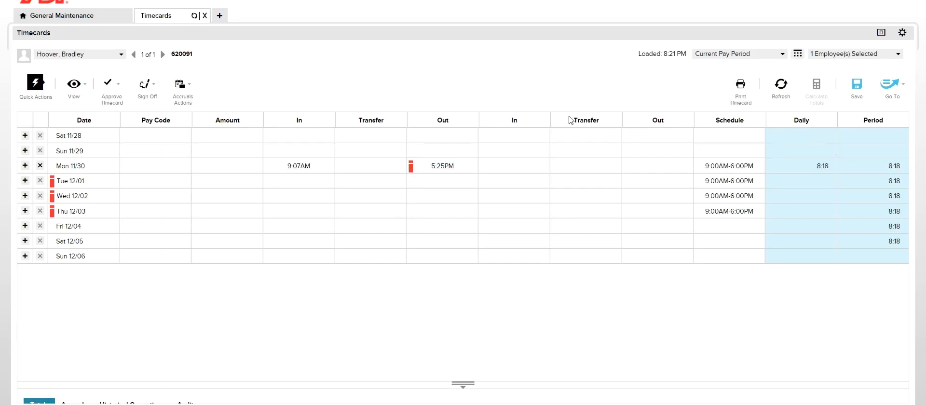
left_click(90, 18)
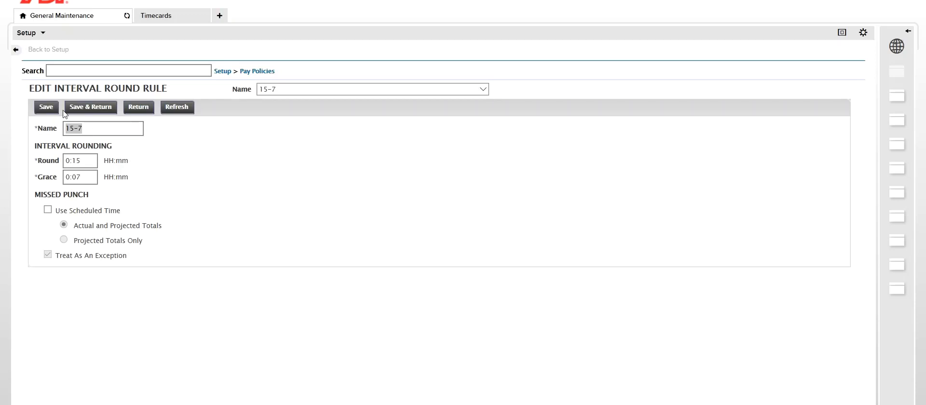
Examine the Name, Round and Grace fields of the 15-7 rule and return to the interval round rules list.
left_click(93, 125)
left_click(86, 160)
left_click(85, 179)
left_click(79, 112)
left_click(46, 124)
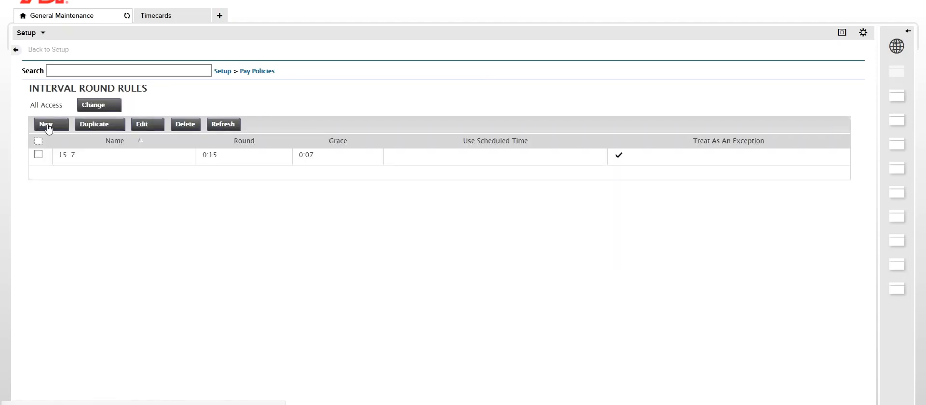
left_click(90, 161)
left_click(89, 178)
left_click(163, 109)
Set Round to 15-7 in the 8 Technical Service work rule, choose to update this version, and save the rule.
left_click(258, 72)
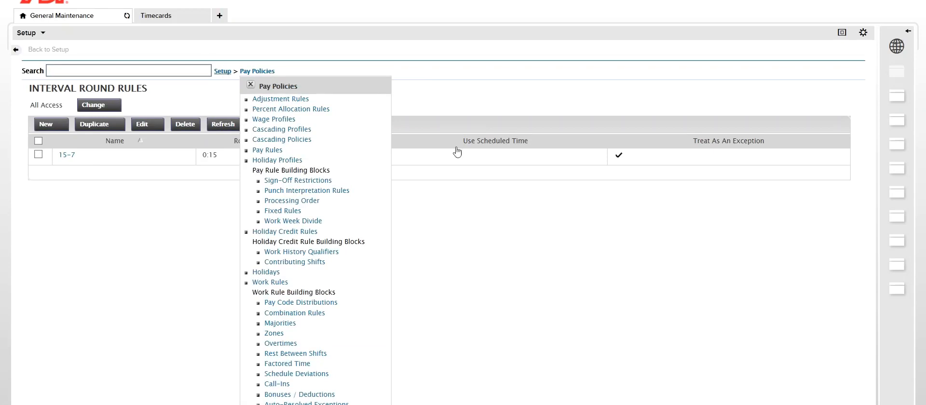
left_click(223, 72)
left_click_drag(863, 194, 859, 249)
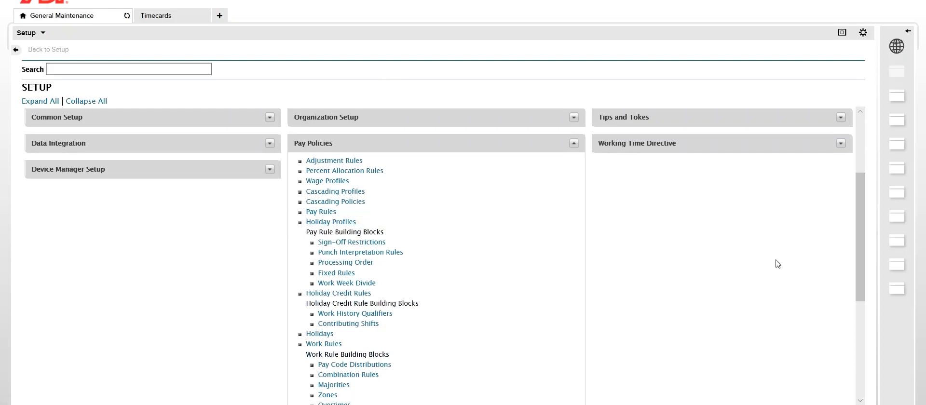
left_click_drag(858, 210, 858, 290)
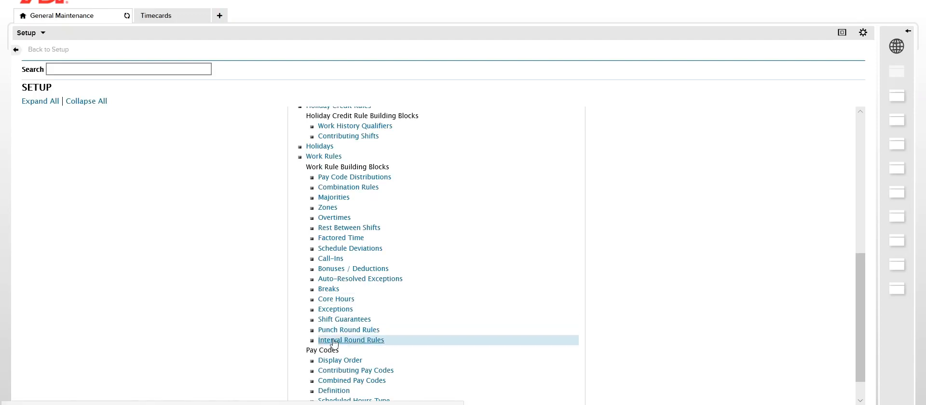
left_click(330, 157)
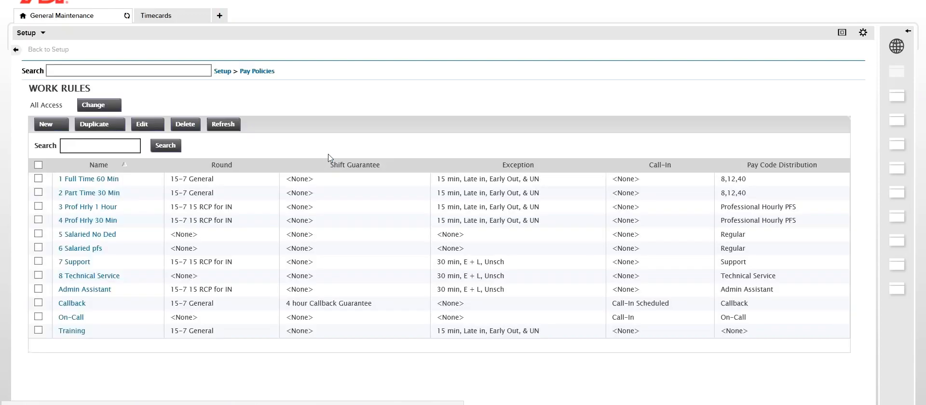
left_click(102, 276)
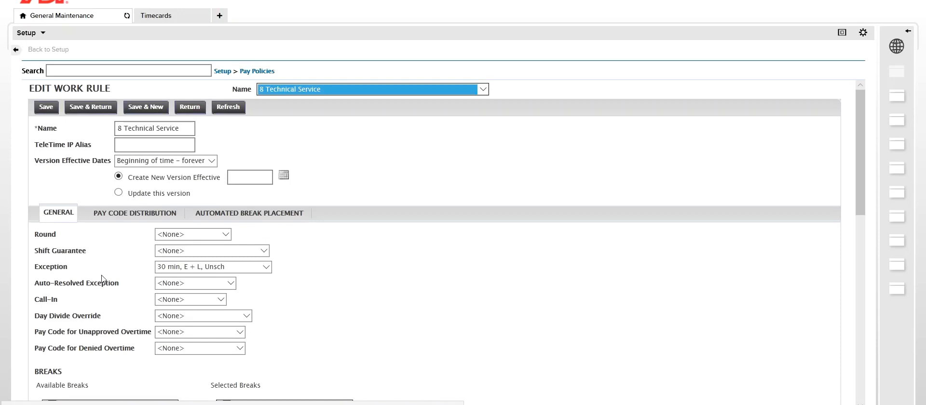
left_click(223, 238)
left_click(194, 263)
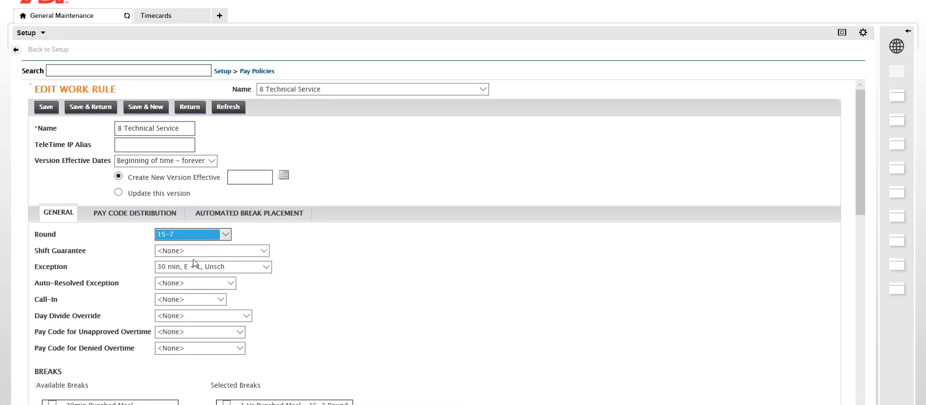
left_click(118, 193)
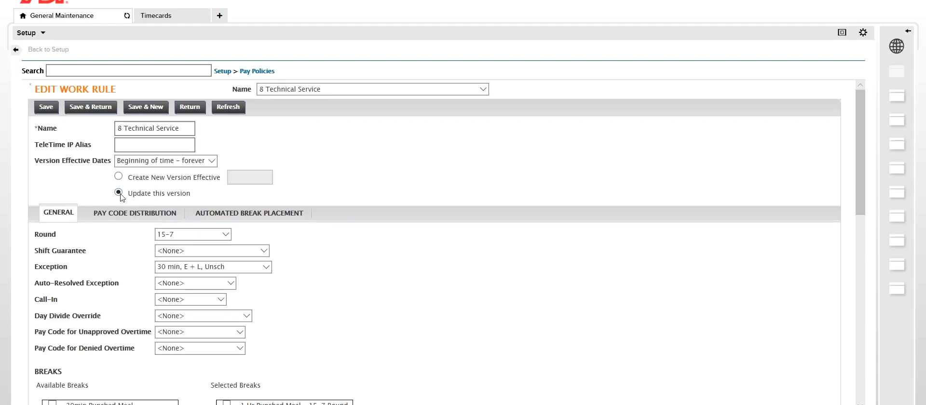
left_click(45, 108)
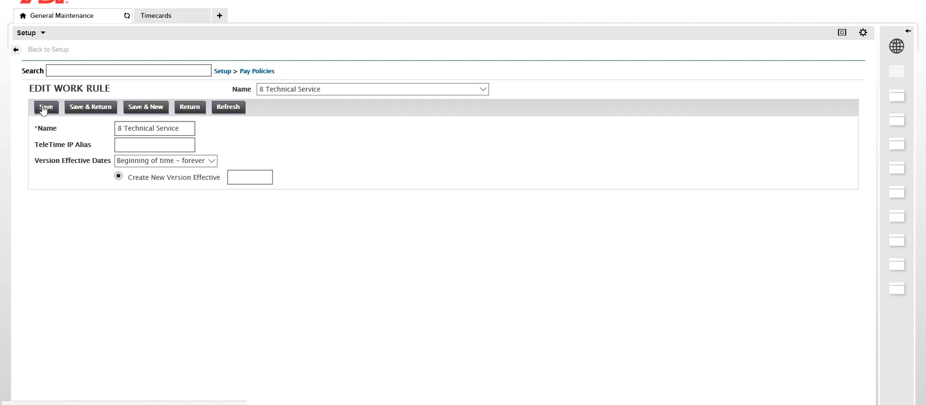
Refresh the employee's timecard to discard the unsaved Mon 11/30 punches.
left_click(156, 21)
left_click(454, 141)
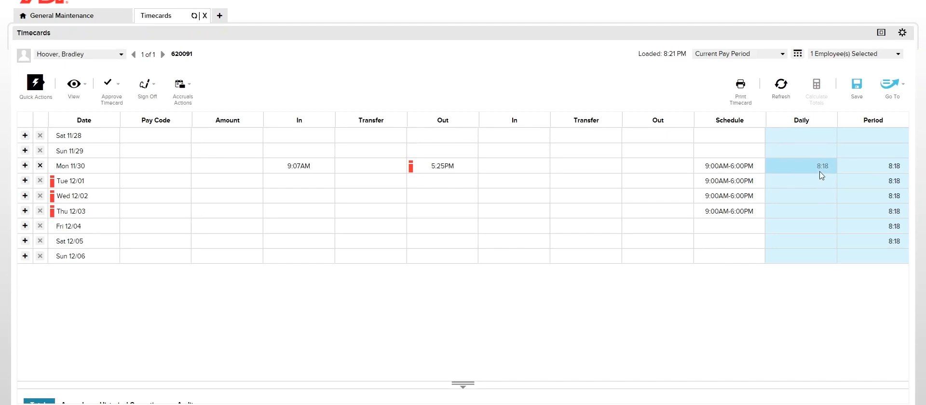
left_click(784, 92)
left_click(549, 223)
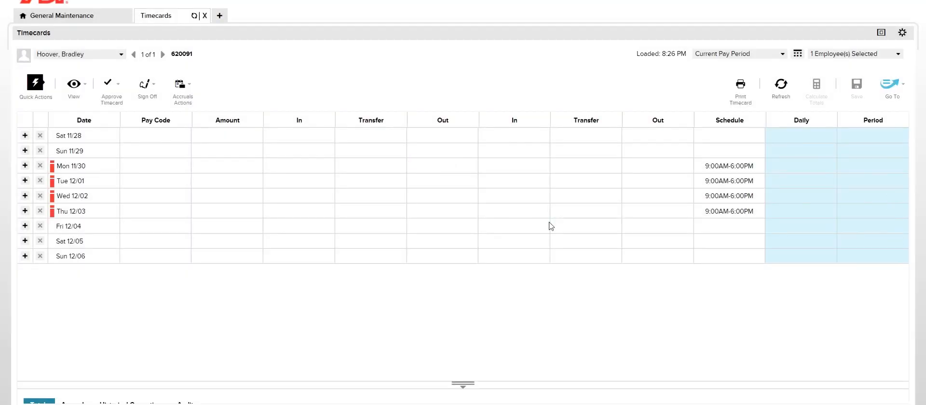
Re-enter the Mon 11/30 punches as 9:07AM in and 5:25PM out, and recalculate the timecard totals.
left_click(328, 166)
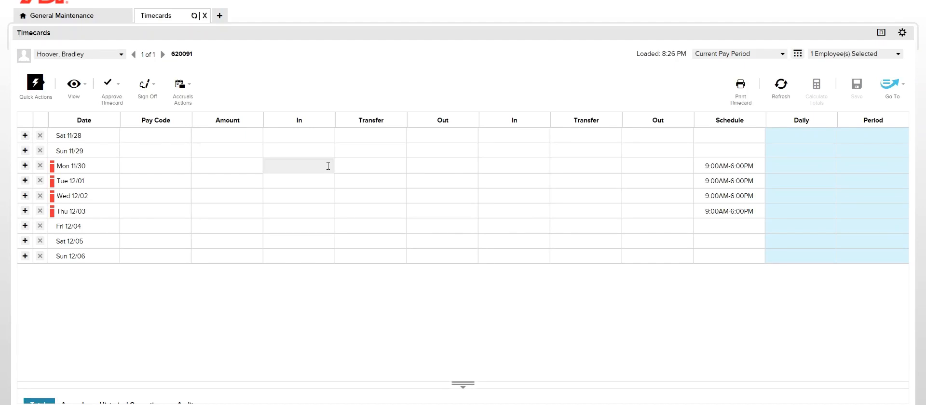
type("907")
left_click(434, 166)
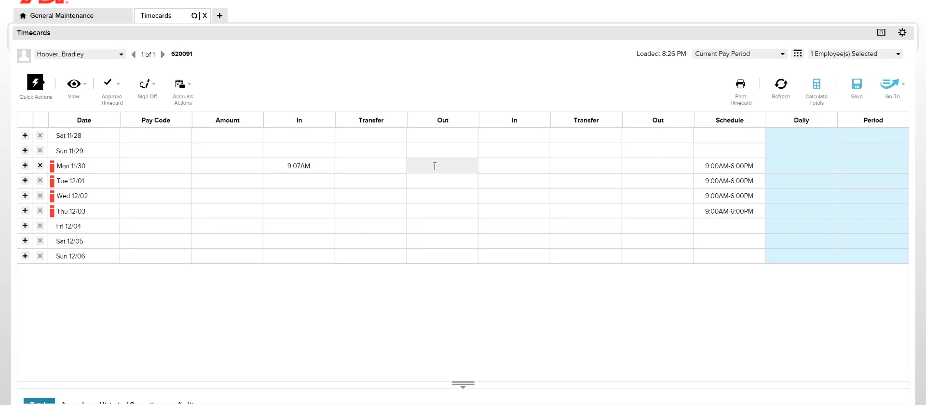
type("525p")
left_click(612, 85)
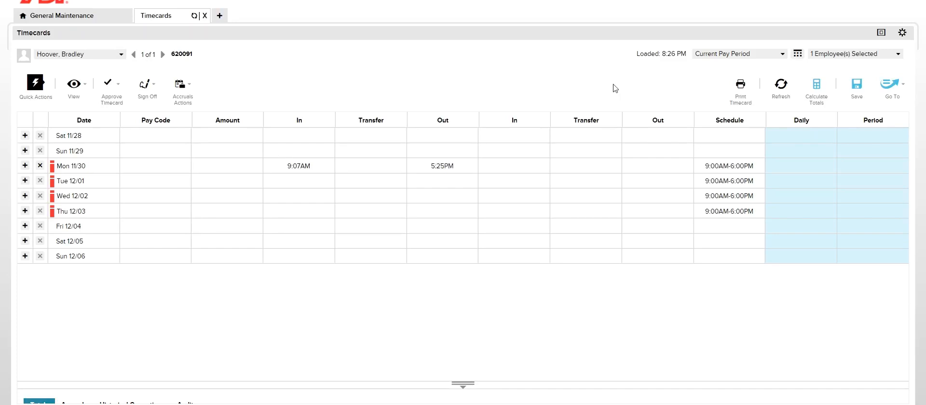
left_click(815, 86)
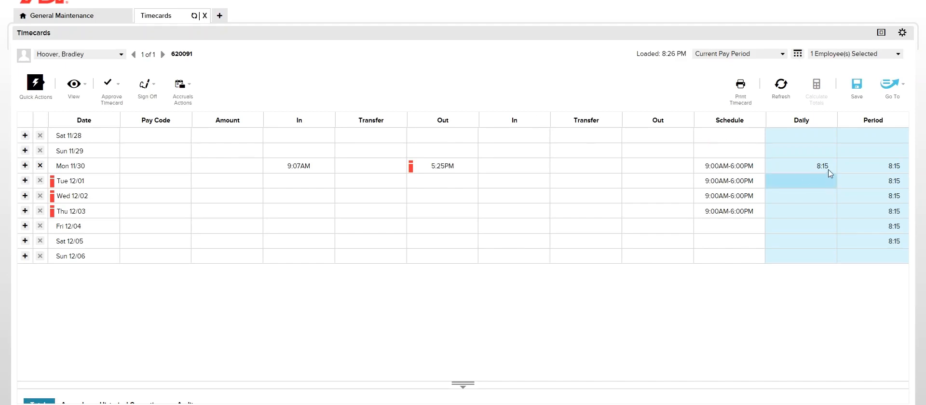
Examine the 15-7 General punch round rule under Pay Policies and return to the punch round rules list.
left_click(87, 17)
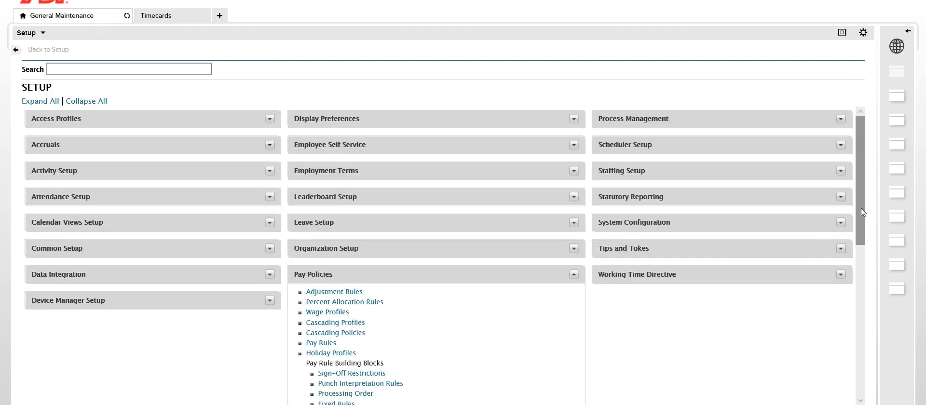
scroll(849, 345, "down", 10)
scroll(849, 344, "down", 1)
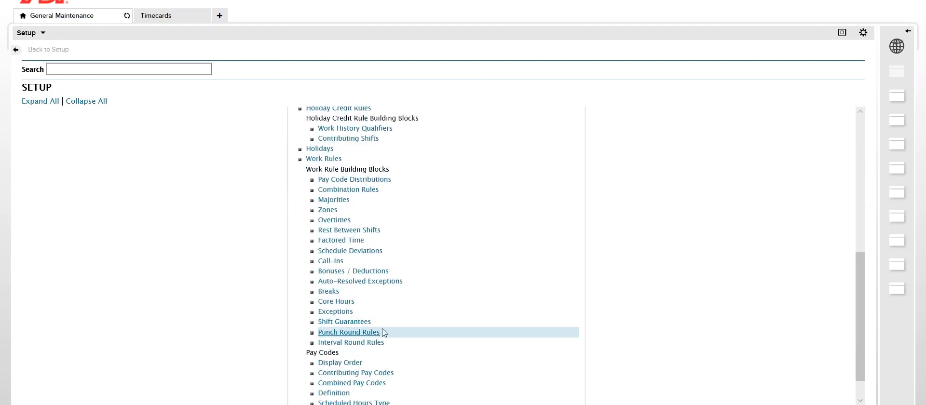
left_click(365, 333)
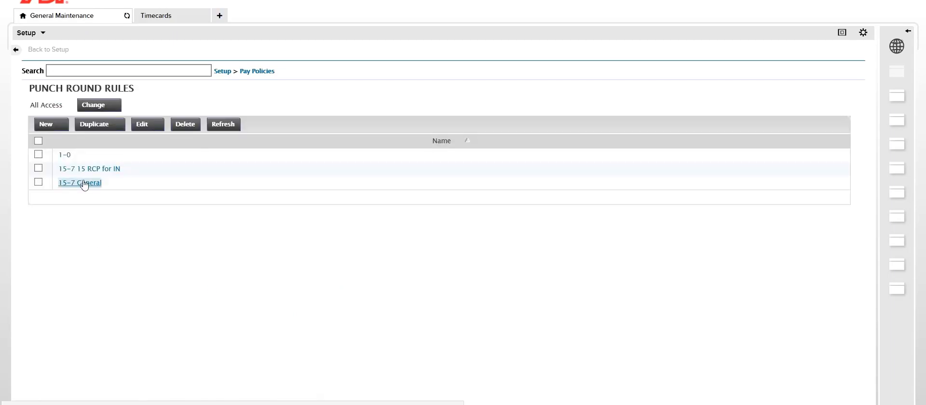
left_click(84, 185)
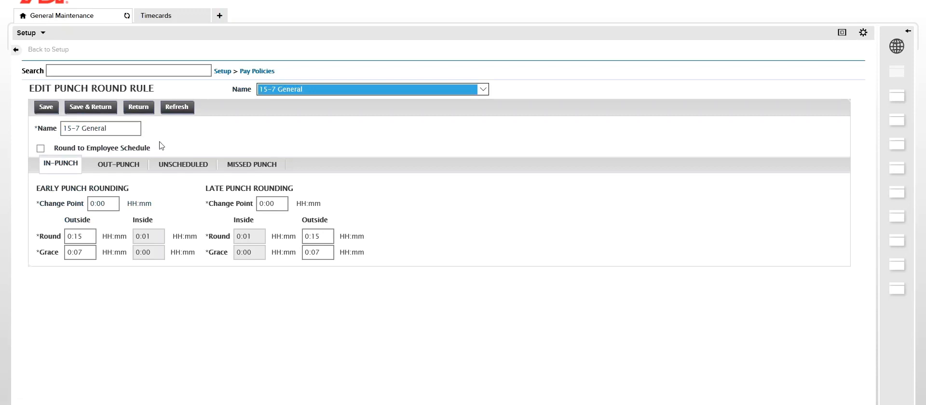
left_click(112, 131)
left_click(129, 110)
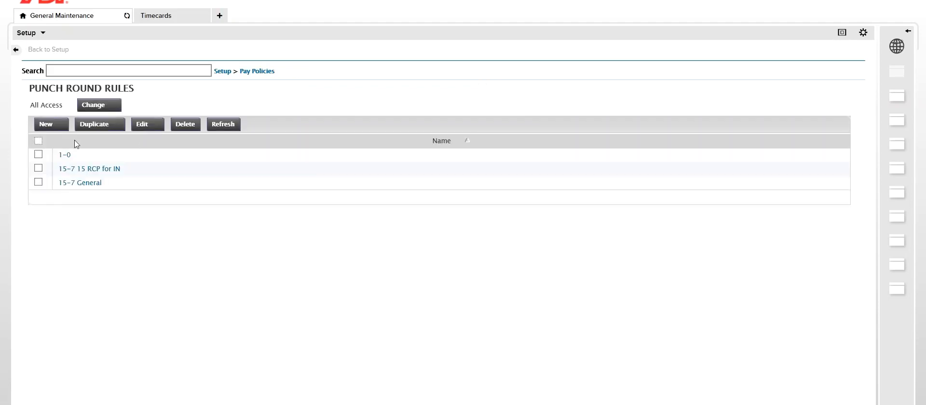
Start a new punch round rule and review its In-Punch, Out-Punch and Unscheduled rounding settings.
left_click(48, 127)
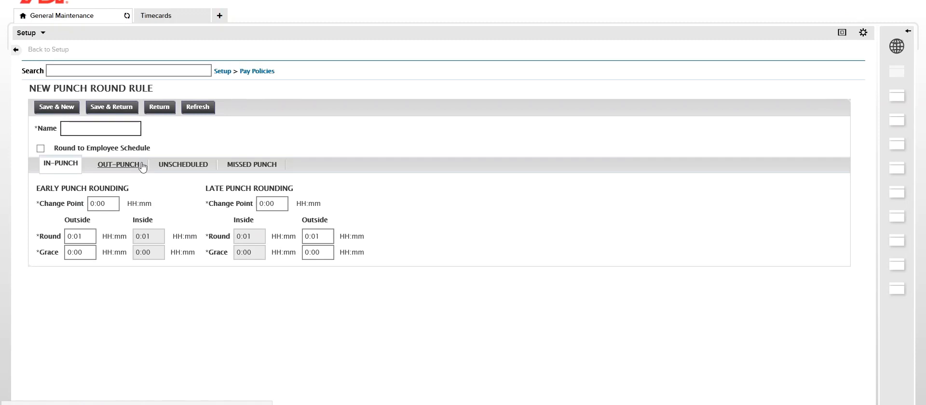
left_click(105, 129)
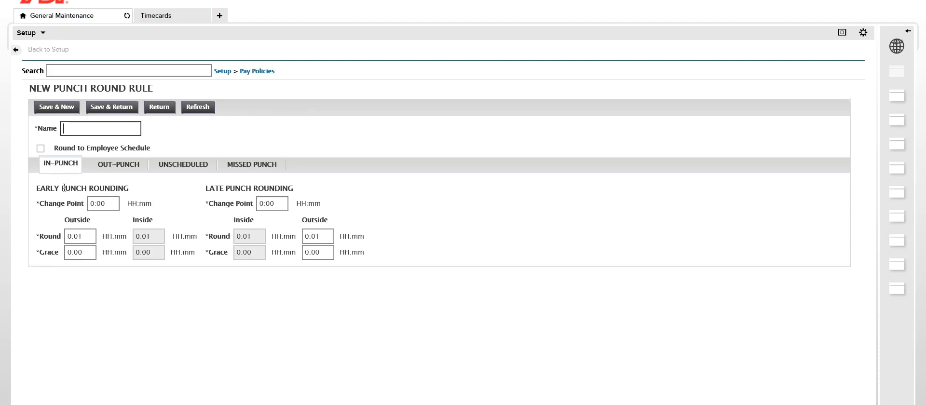
left_click(119, 166)
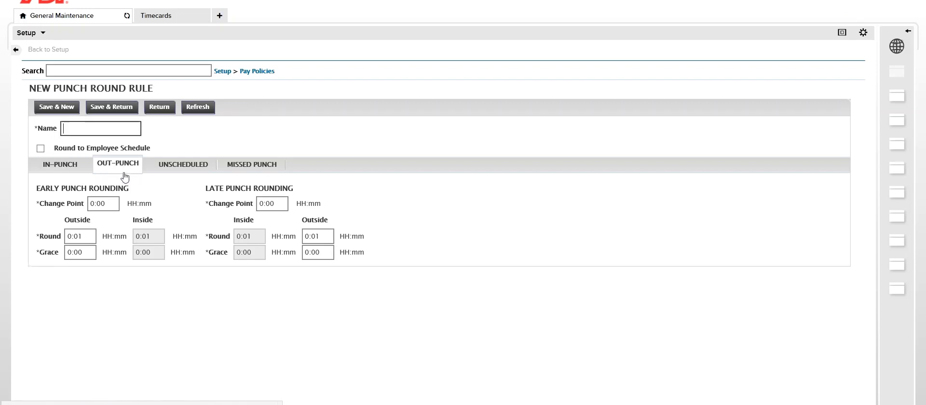
left_click(185, 165)
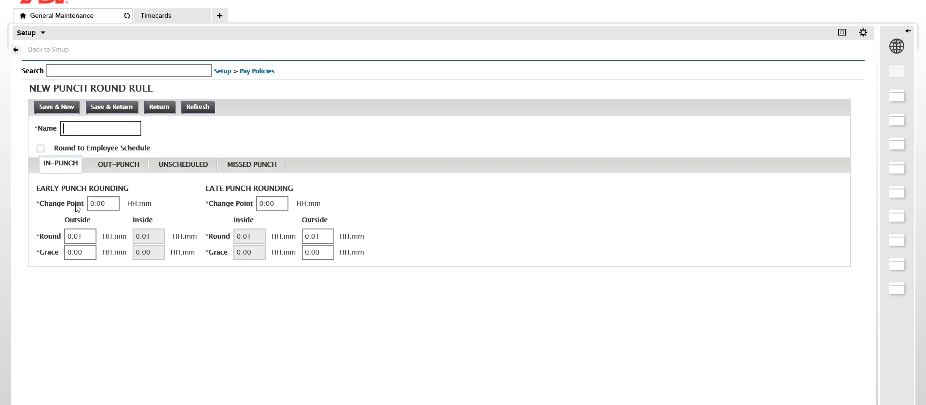
left_click(38, 188)
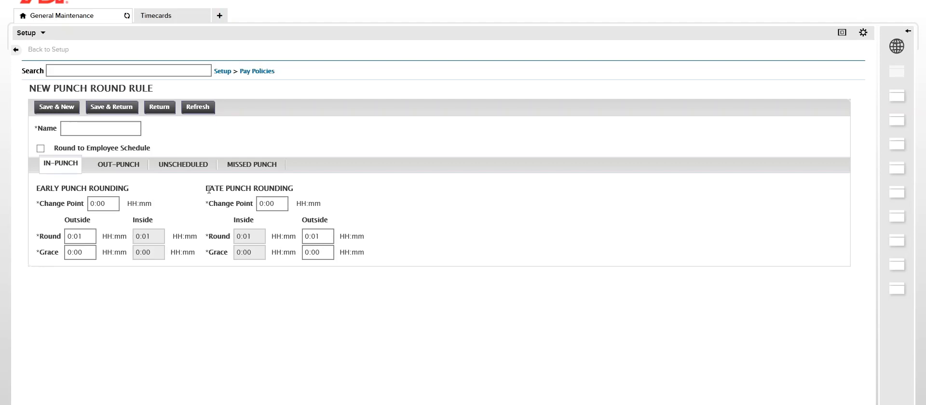
Set the In-Punch early punch rounding to an outside Round of 0:15 and an outside Grace of 0:07.
left_click(318, 232)
left_click(327, 236)
left_click(85, 235)
key("BackSpace")
key("BackSpace")
type("15")
left_click(88, 252)
key("BackSpace")
type("7")
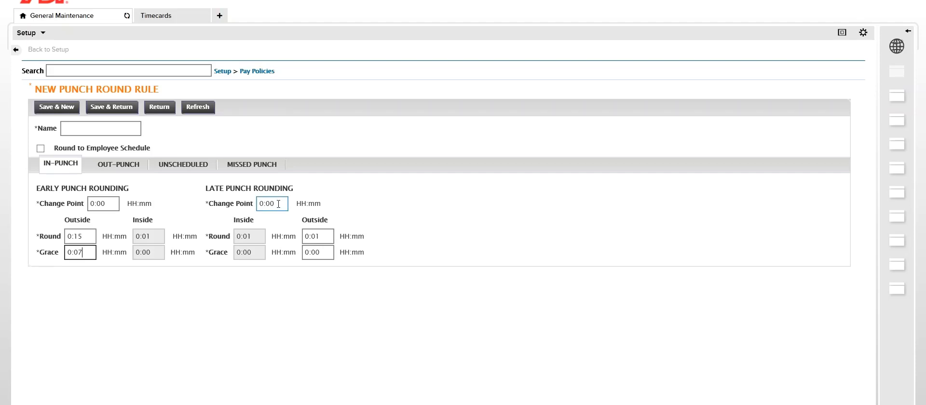
Set the outside Round of the In-Punch late punch rounding to 0:15.
left_click(320, 235)
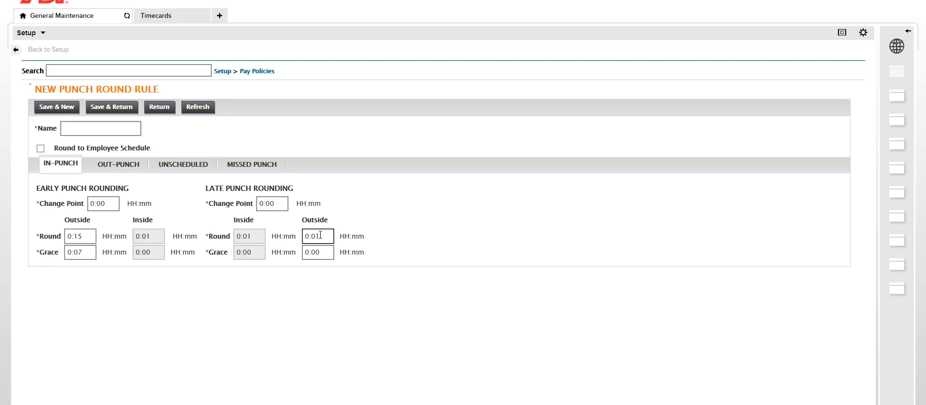
key("BackSpace")
type("15")
left_click(414, 236)
left_click(326, 253)
left_click_drag(327, 236, 316, 236)
left_click(326, 249)
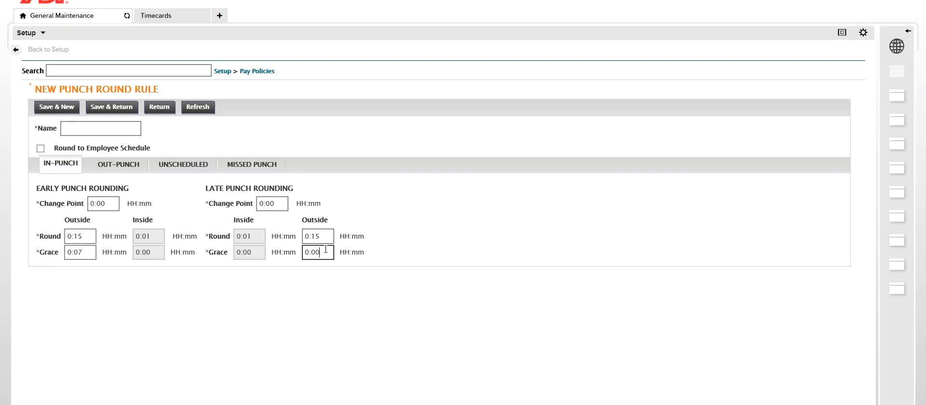
Set the Change Point of the In-Punch late punch rounding to 0:30.
left_click(213, 207)
key("BackSpace")
key("BackSpace")
type("30")
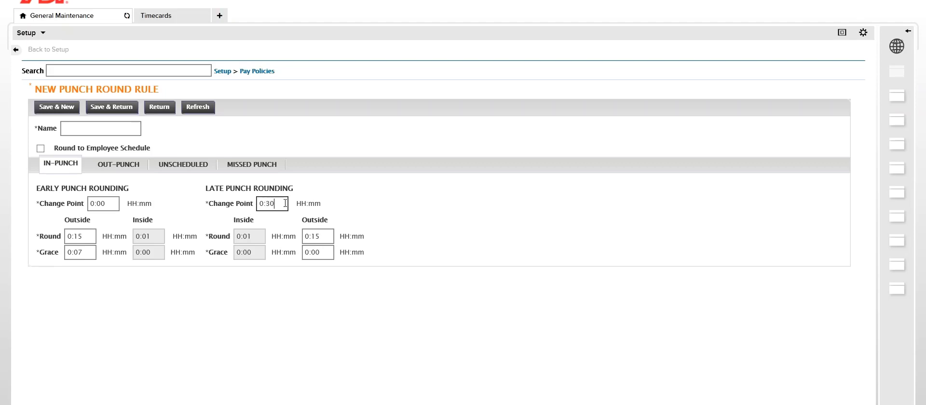
left_click(341, 209)
left_click(271, 198)
Set the In-Punch late punch rounding to an inside Round of 0:15 and an inside Grace of 0:07.
left_click(251, 233)
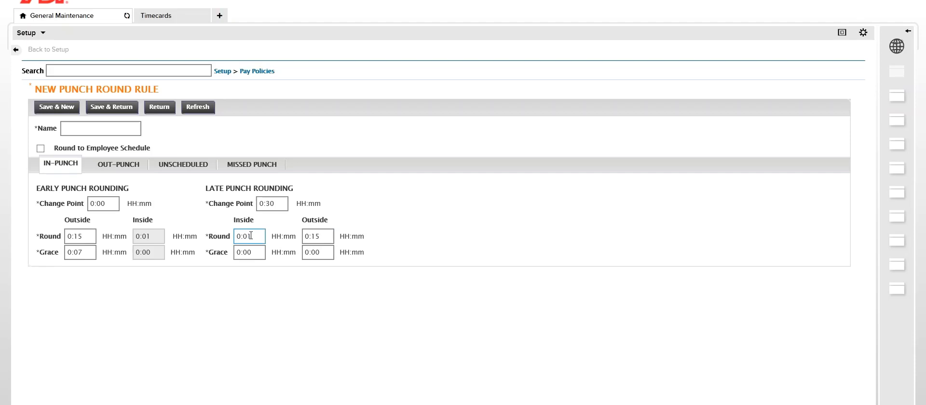
left_click(251, 236)
key("BackSpace")
key("BackSpace")
type("15")
left_click(257, 252)
key("BackSpace")
type("7")
left_click(292, 295)
left_click(328, 231)
Compare the new rule's Out-Punch, In-Punch and Unscheduled rounding settings.
left_click(125, 168)
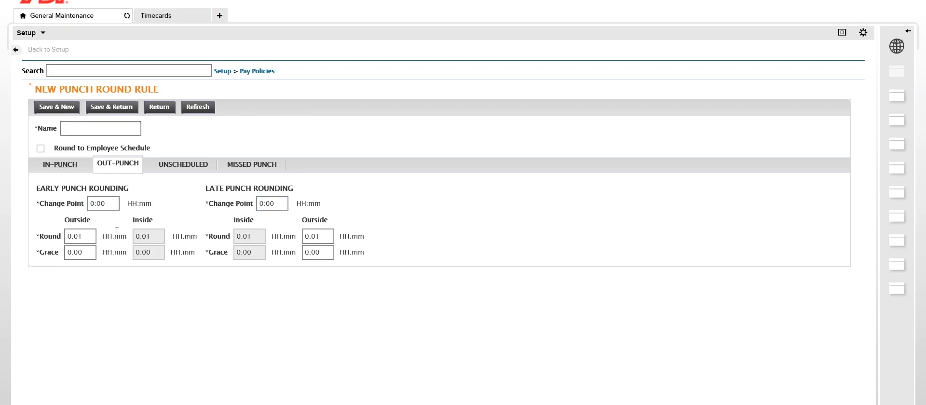
left_click(59, 169)
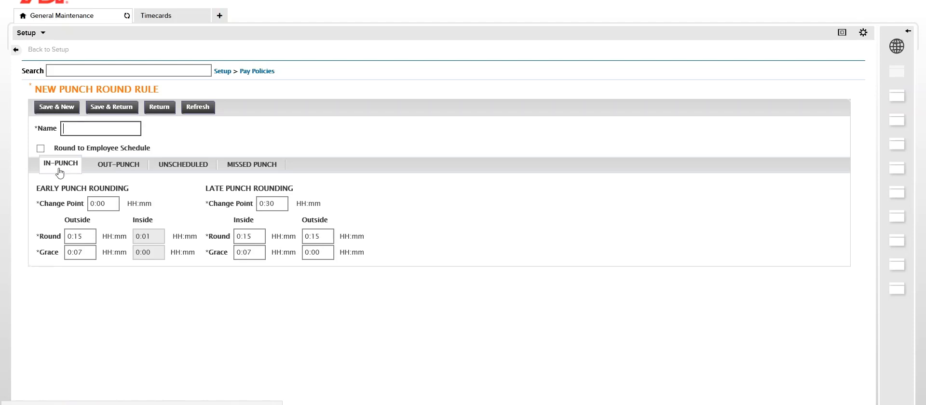
left_click(119, 166)
left_click(82, 239)
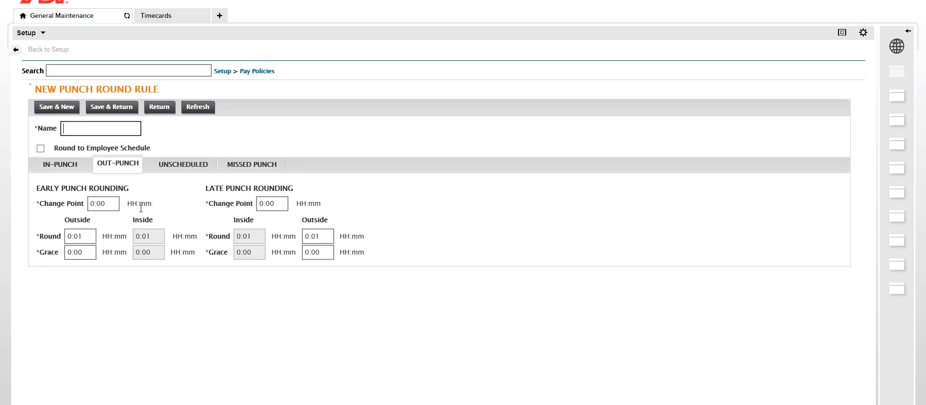
left_click(94, 203)
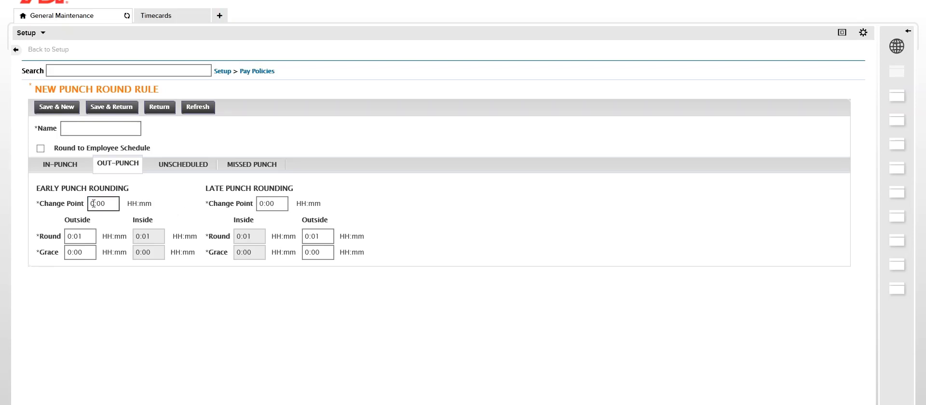
left_click(61, 168)
left_click(193, 168)
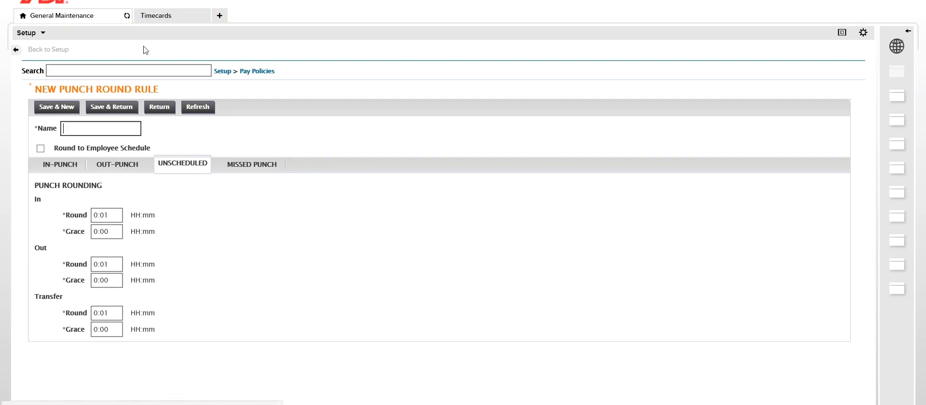
Check the employee's timecard, and discard the new punch round rule to return to the rules list.
left_click(169, 15)
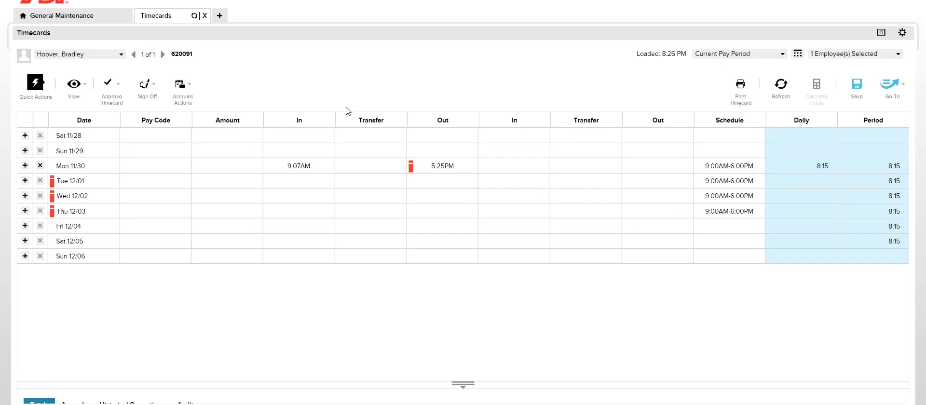
left_click(77, 16)
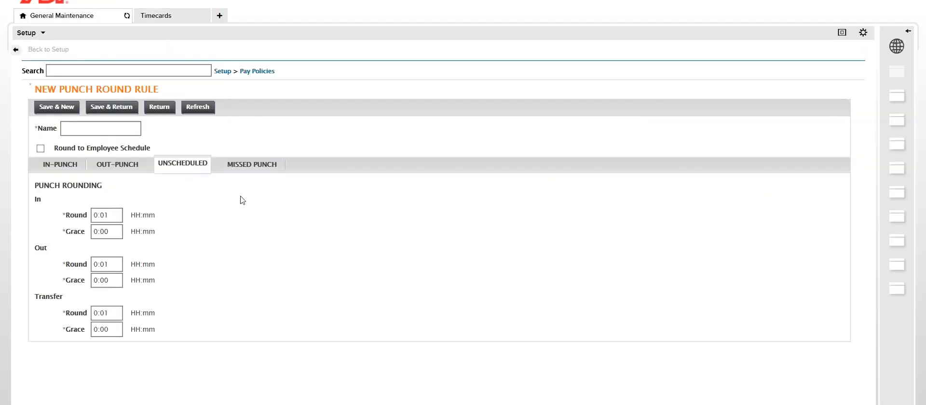
left_click(114, 209)
left_click(159, 107)
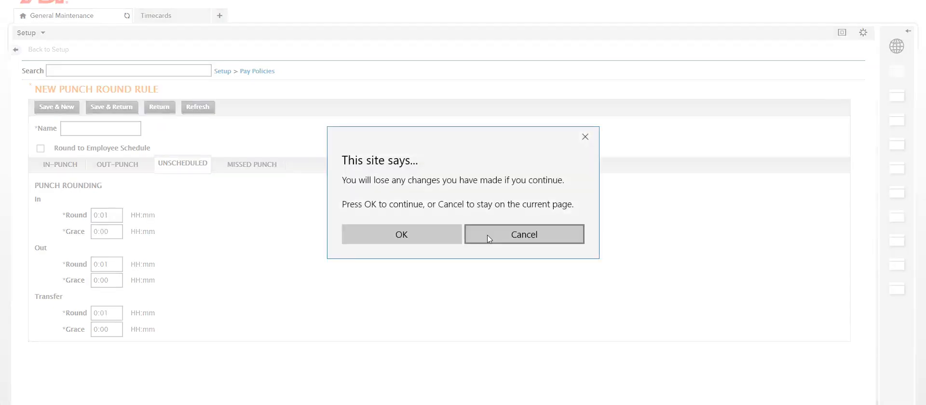
left_click(423, 235)
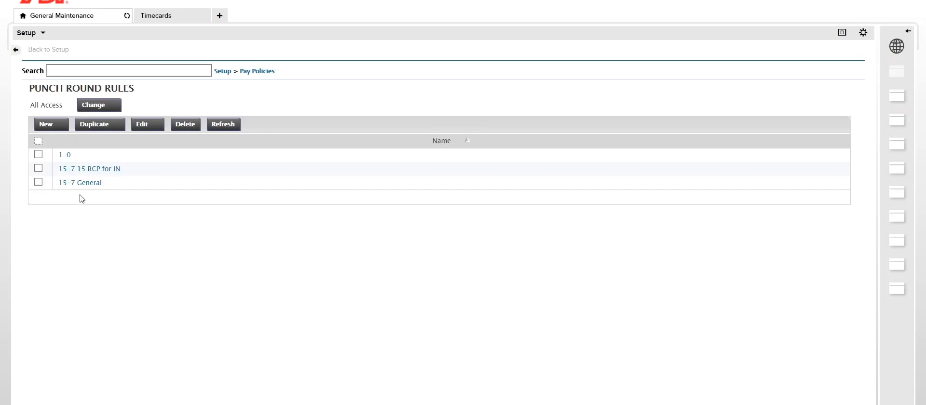
Set Round to 15-7 General in the 8 Technical Service work rule, choose to update this version, and save the rule.
left_click(249, 73)
left_click(270, 282)
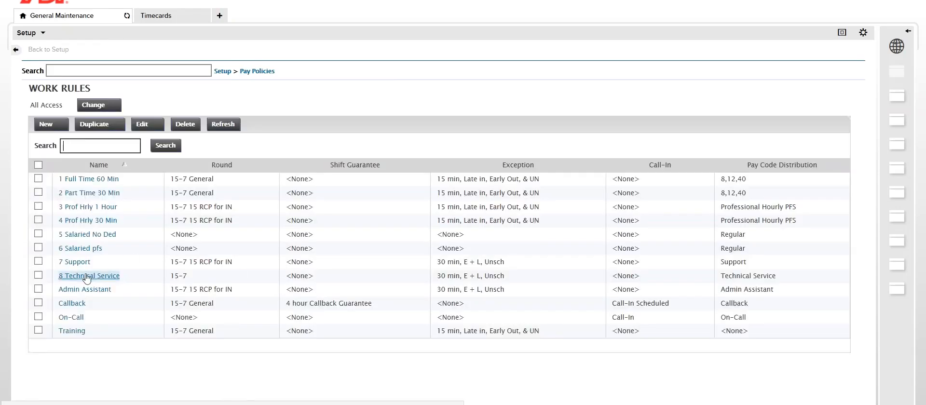
left_click(87, 277)
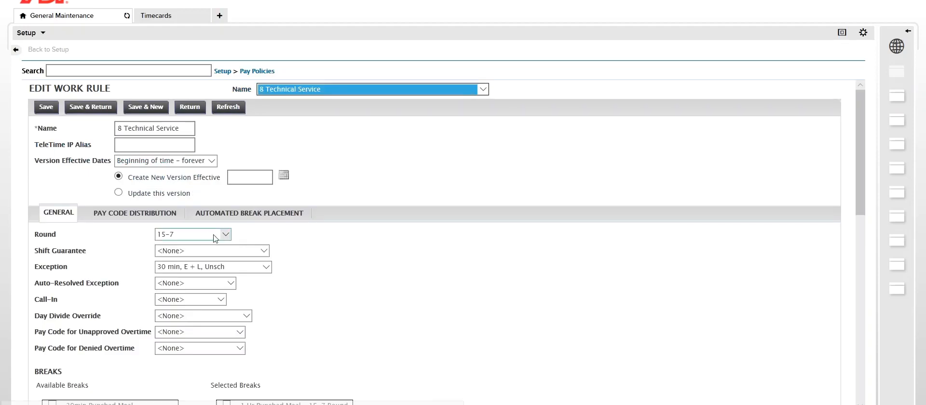
left_click(225, 235)
left_click(201, 255)
left_click(118, 193)
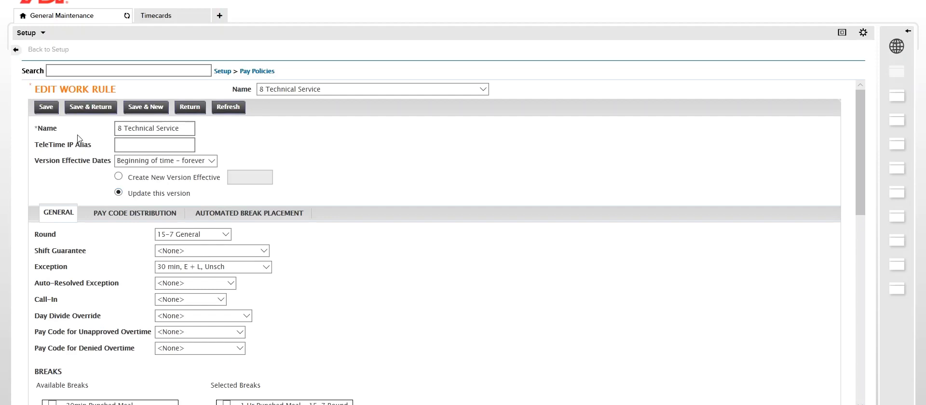
left_click(46, 110)
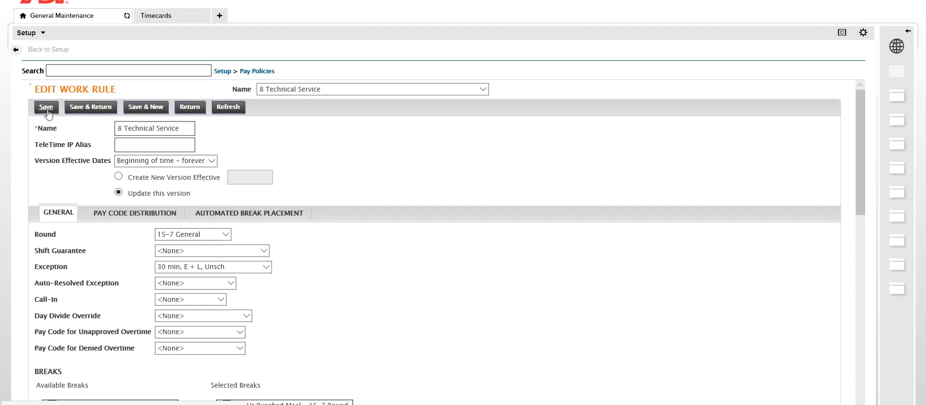
Refresh the employee's timecard and accept losing the unsaved Mon 11/30 punches.
left_click(164, 16)
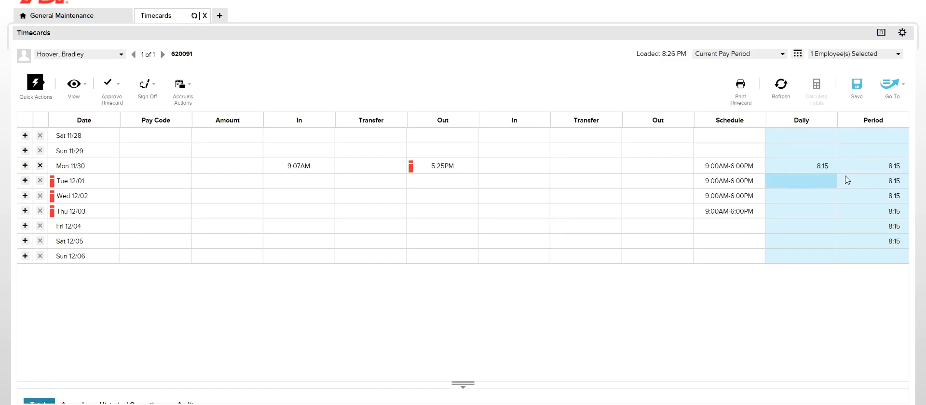
left_click(781, 87)
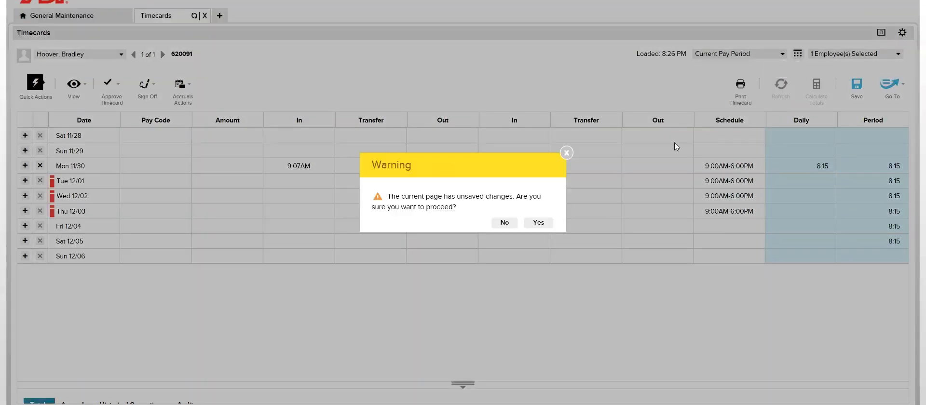
left_click(545, 225)
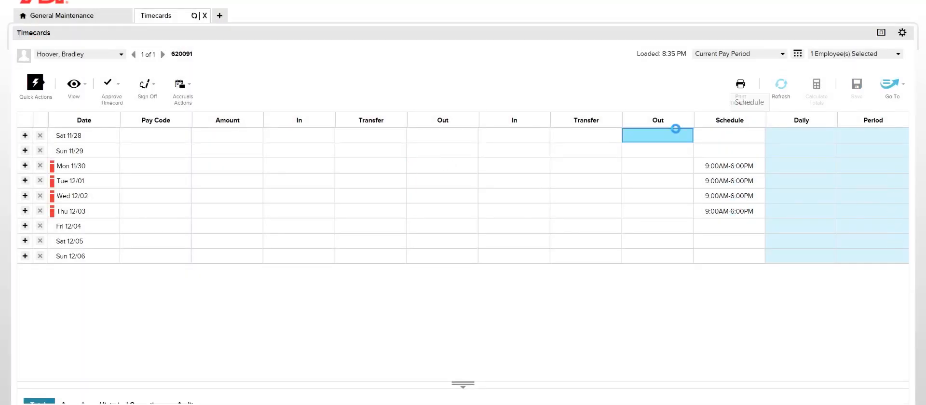
Enter the Mon 11/30 punches as 9:07AM in and 5:25PM out, and calculate the timecard totals.
left_click(304, 167)
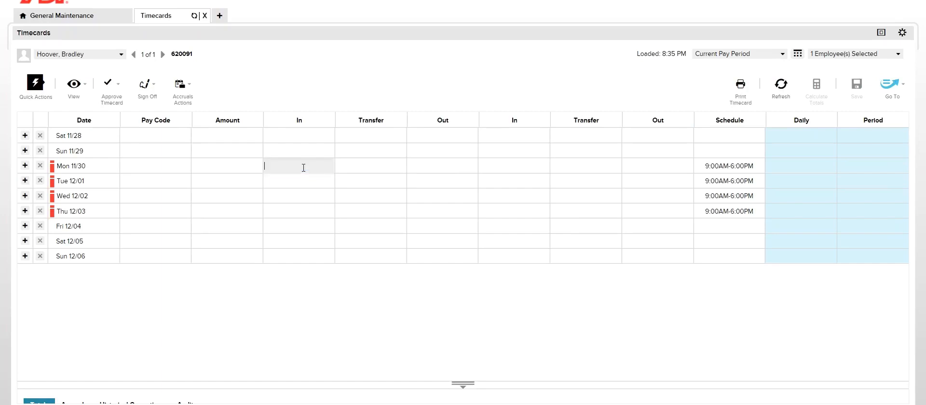
type("907")
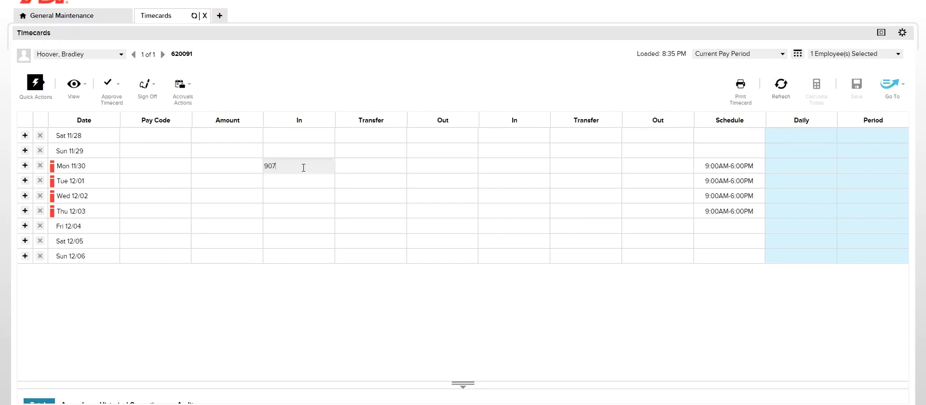
left_click(440, 163)
type("525p")
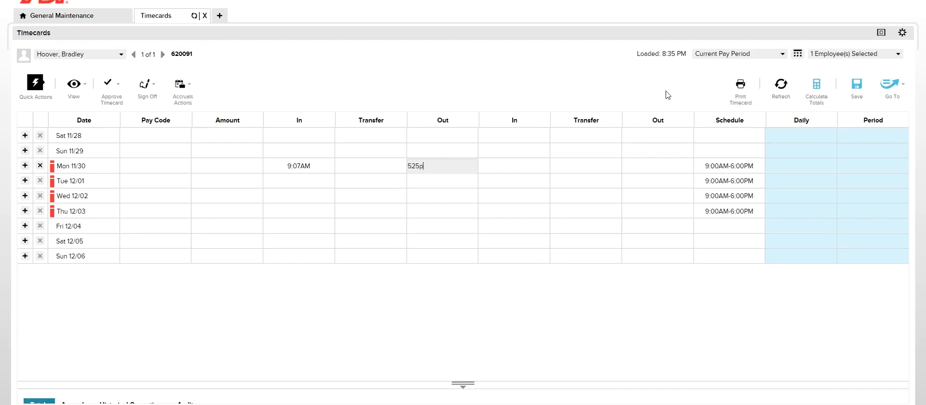
key("Return")
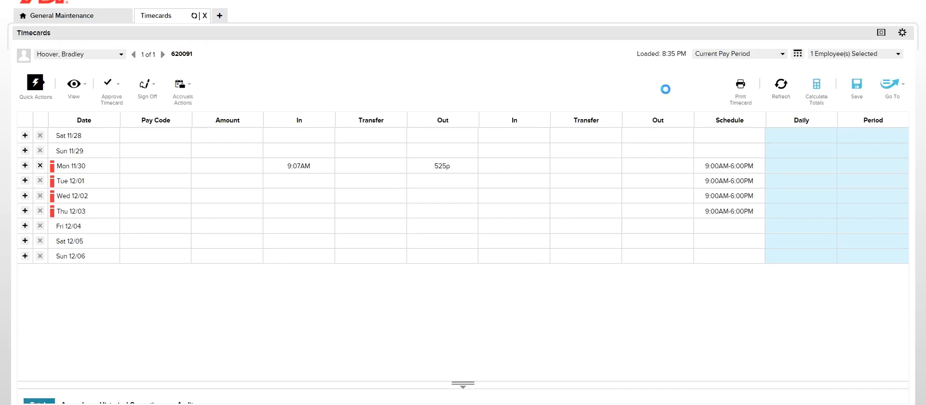
left_click(817, 100)
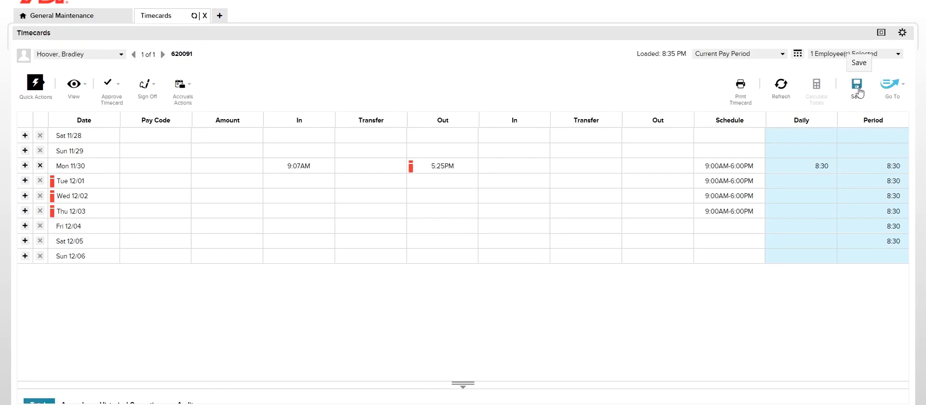
left_click(859, 90)
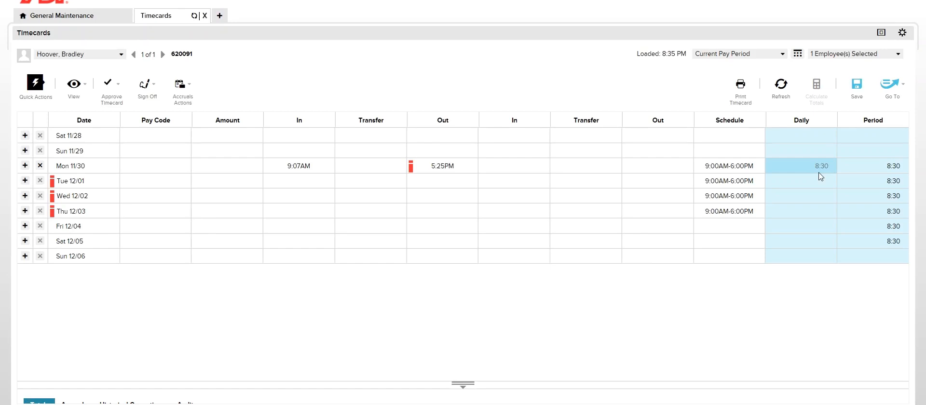
Inspect the rounded time in the punch details of the Mon 11/30 in punch, and close the details.
left_click(296, 167)
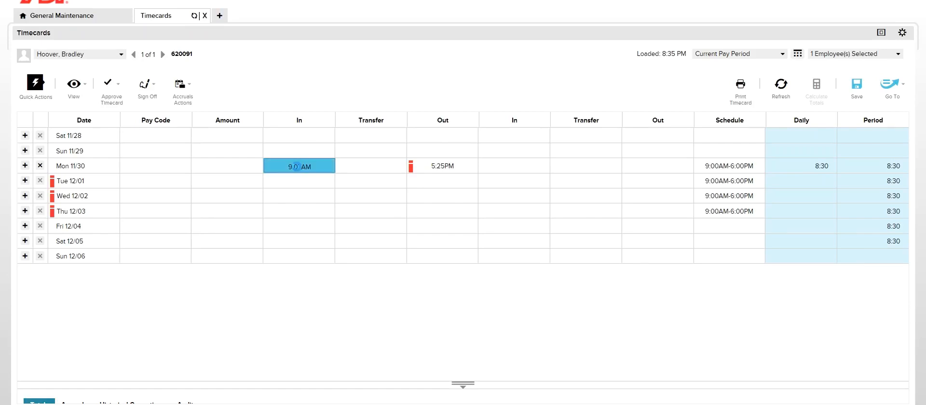
left_click(296, 166)
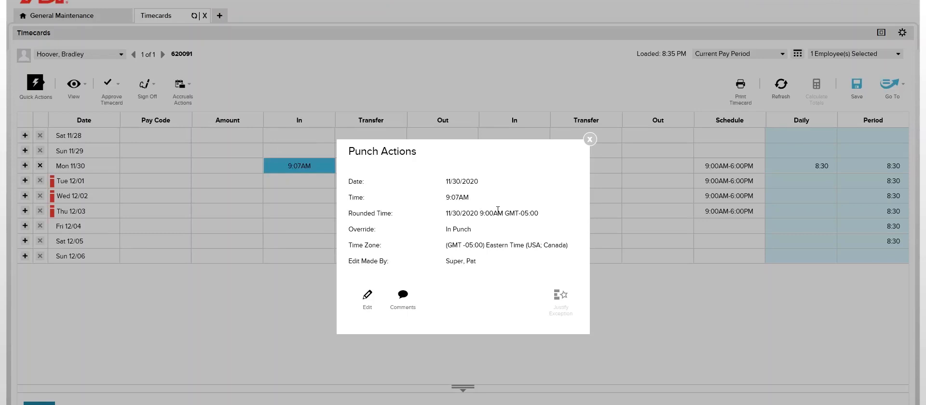
left_click(589, 140)
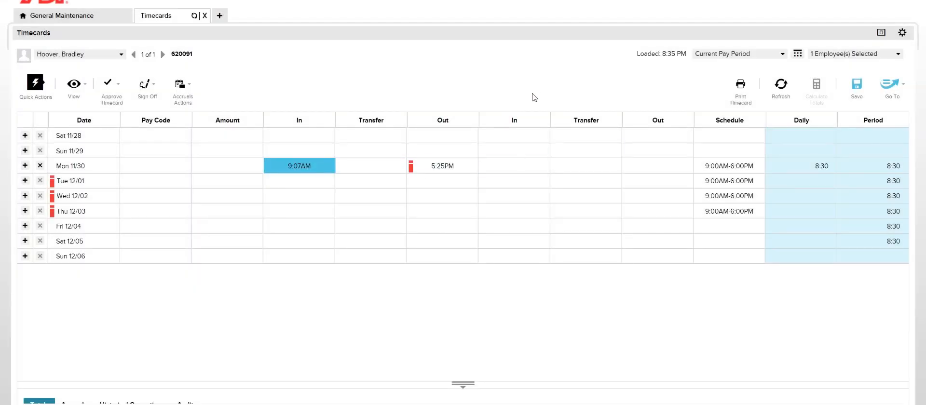